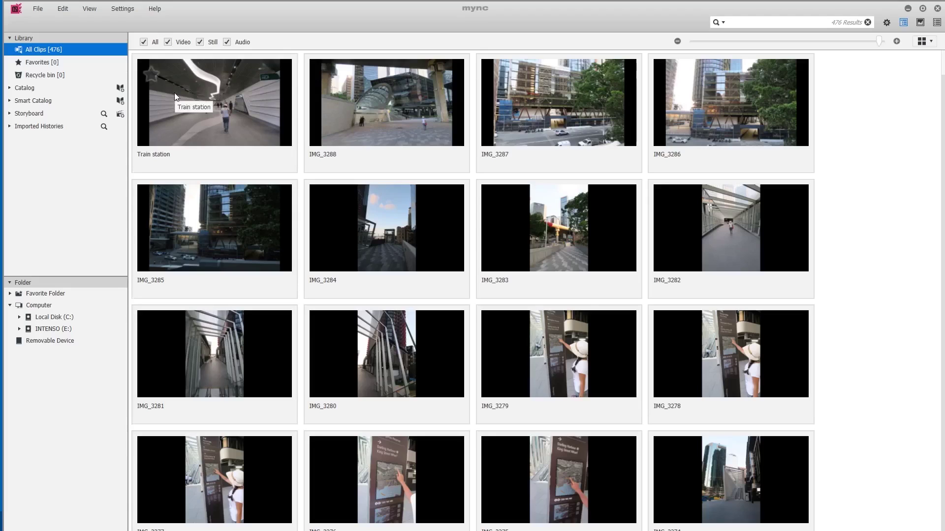
# - Star the Train station, IMG_3263, IMG_3267 and IMG_3253 thumbnails in the library grid
pyautogui.click(153, 74)
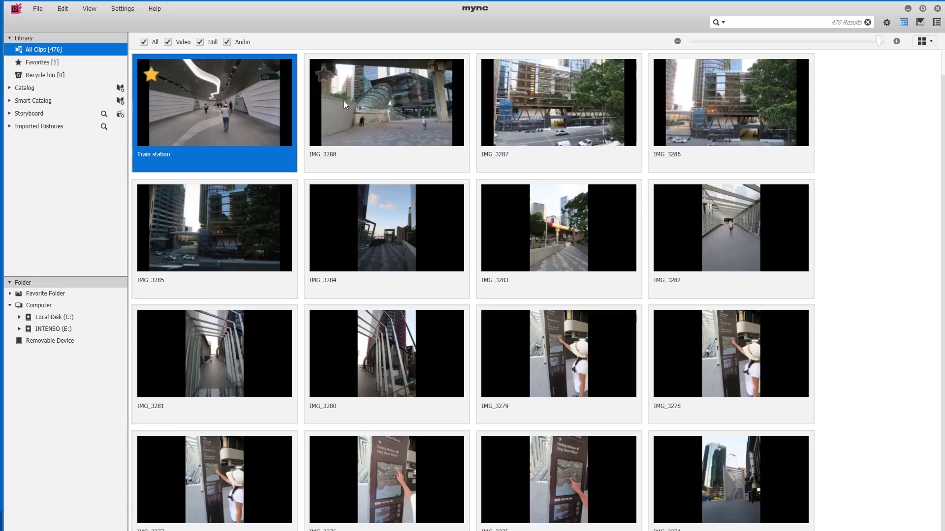
pyautogui.scroll(-1, 597, 200)
pyautogui.scroll(-1, 590, 258)
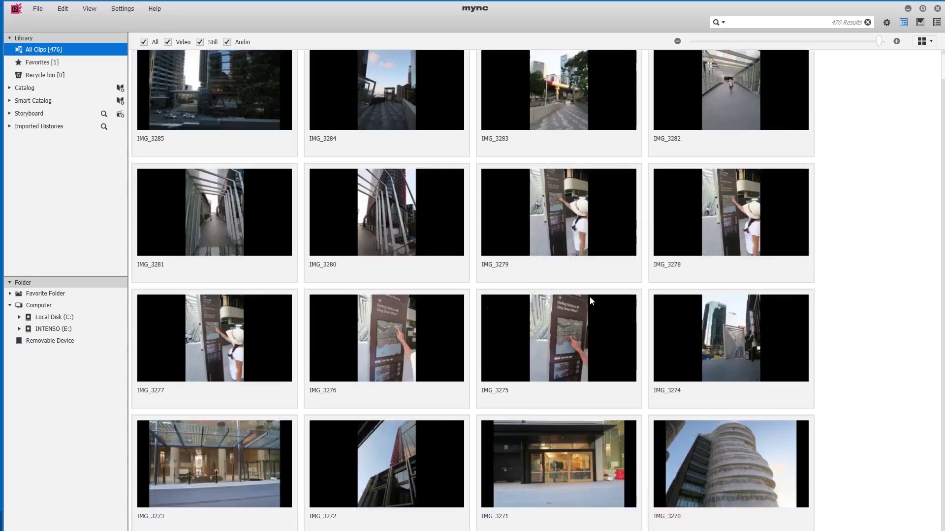
pyautogui.scroll(-1, 590, 299)
pyautogui.scroll(-1, 590, 301)
pyautogui.scroll(-1, 590, 302)
pyautogui.scroll(-1, 590, 301)
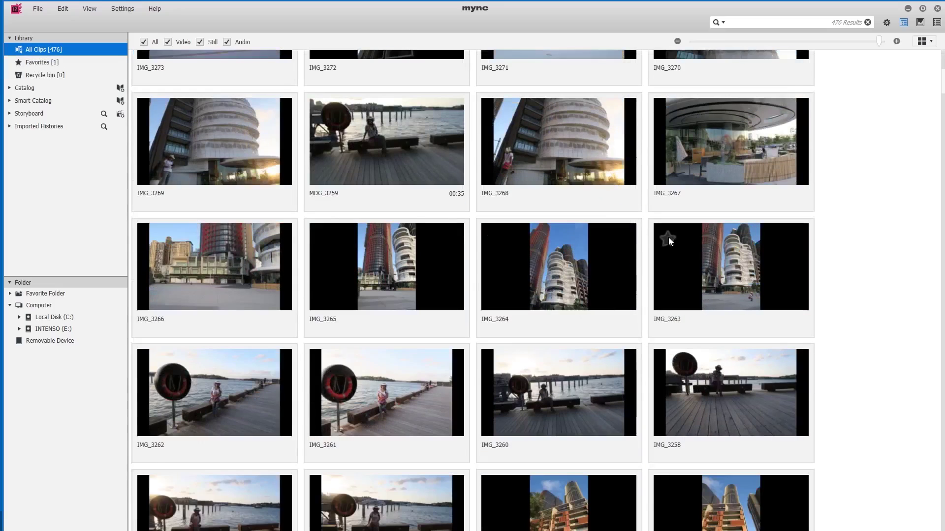
pyautogui.click(668, 239)
pyautogui.click(666, 114)
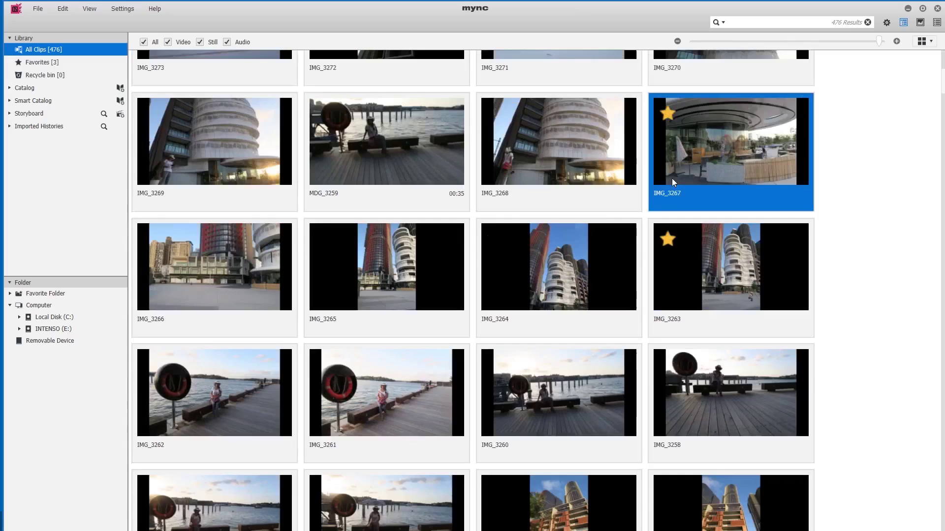
pyautogui.scroll(-1, 667, 263)
pyautogui.scroll(-1, 668, 263)
pyautogui.scroll(-1, 668, 265)
pyautogui.scroll(-1, 664, 268)
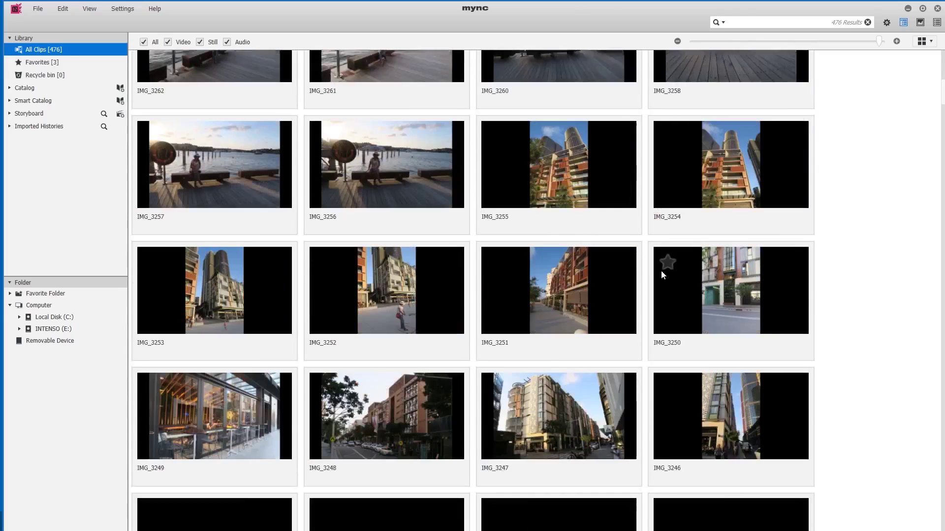
pyautogui.click(150, 239)
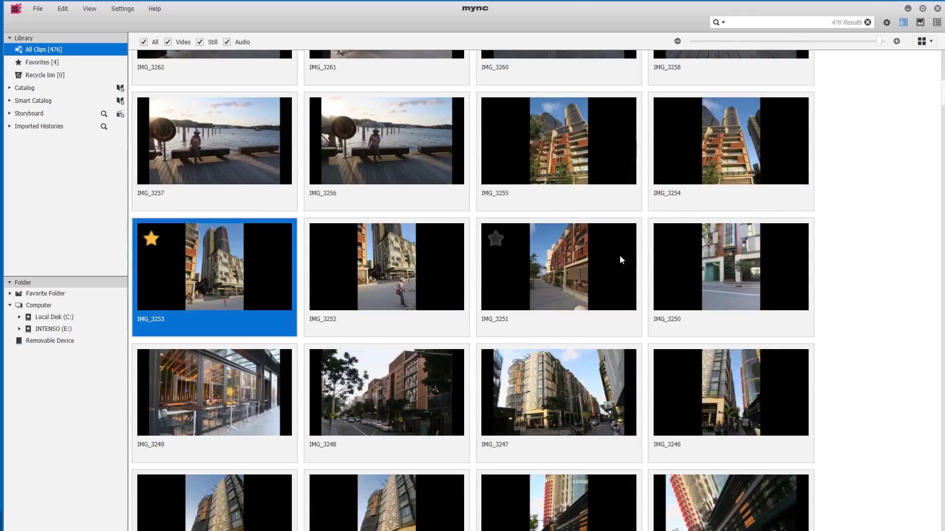
pyautogui.scroll(-1, 643, 244)
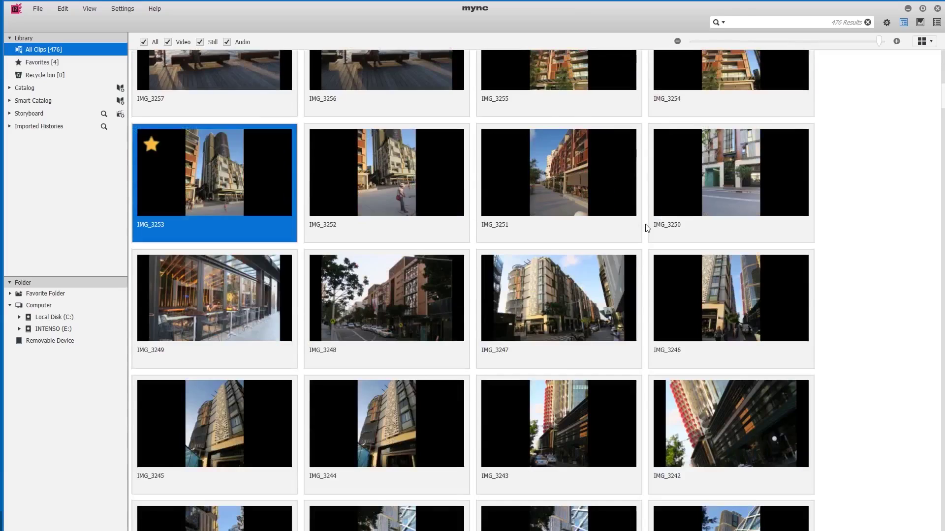
pyautogui.scroll(-1, 646, 229)
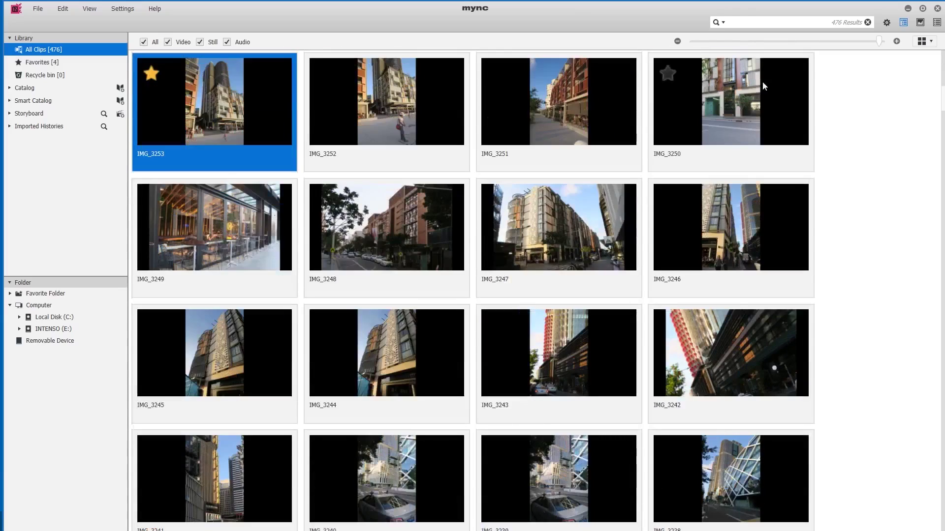
# - Turn on the preview pane, then open aerial clip IMG_3171 in the full-screen viewer
pyautogui.click(920, 23)
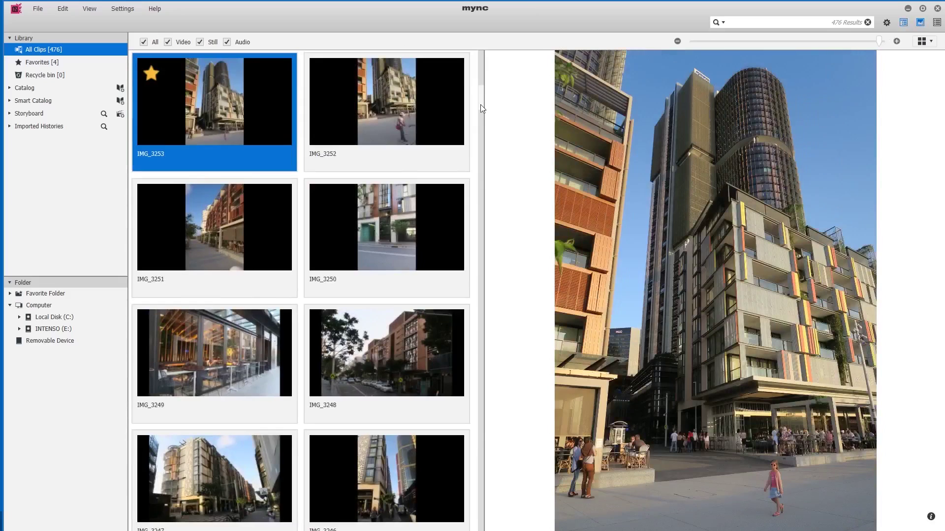
pyautogui.moveTo(480, 105); pyautogui.dragTo(480, 126)
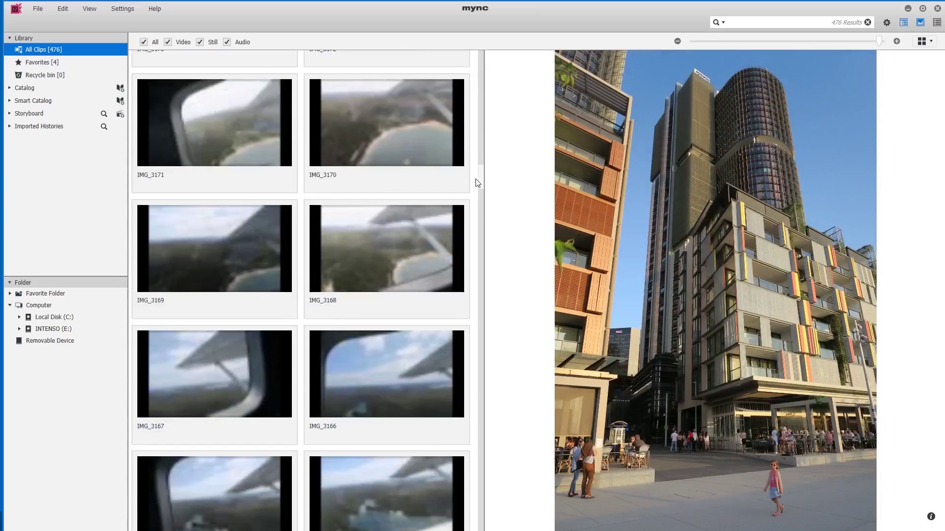
pyautogui.moveTo(481, 126); pyautogui.dragTo(481, 184)
pyautogui.doubleClick(223, 126)
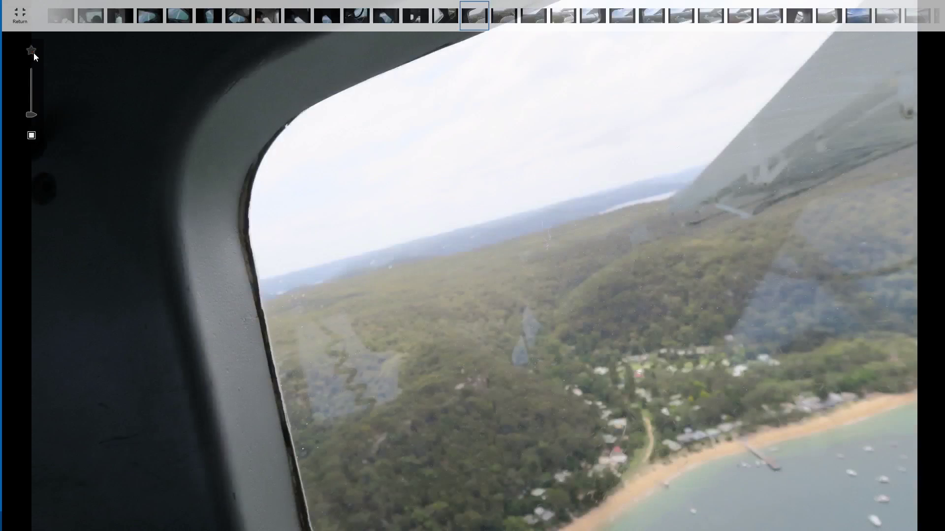
# - Star IMG_3171, IMG_3170 and IMG_3167 from the full-screen viewer, then return to the library
pyautogui.click(32, 51)
pyautogui.click(503, 17)
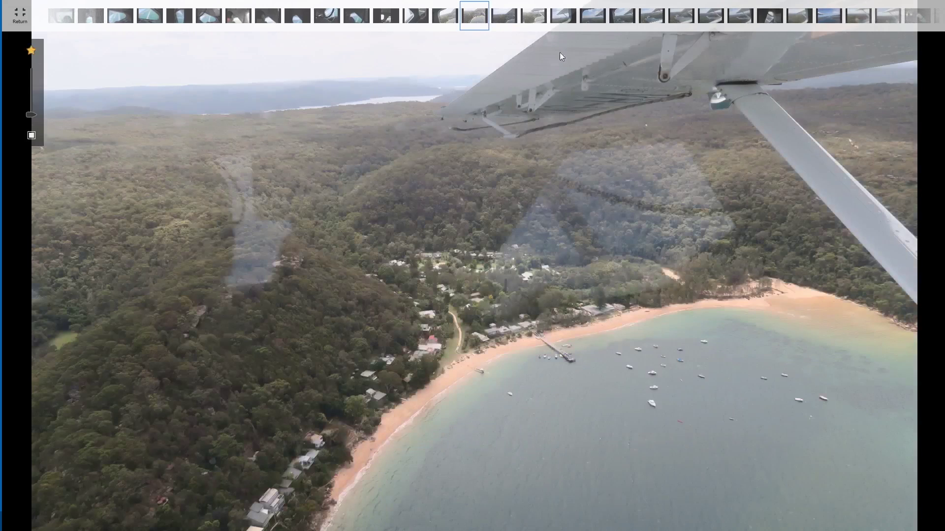
pyautogui.click(563, 16)
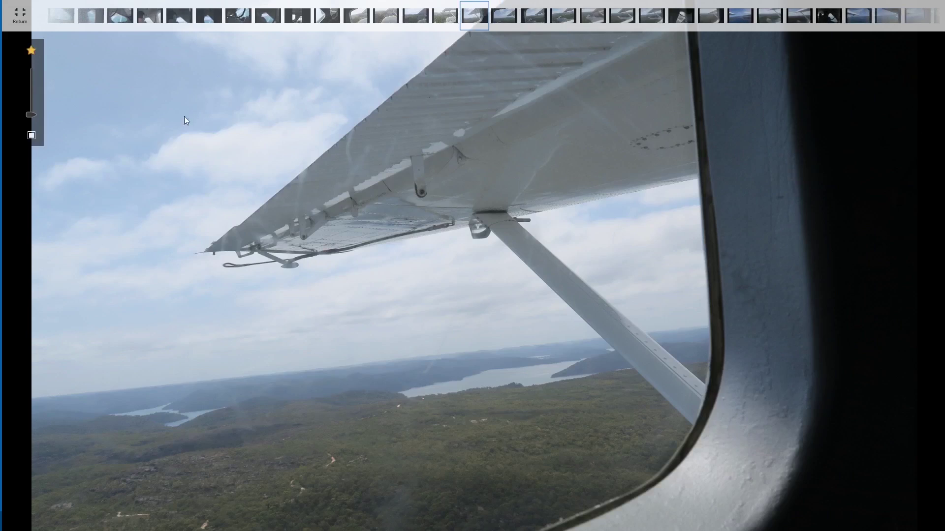
pyautogui.click(28, 28)
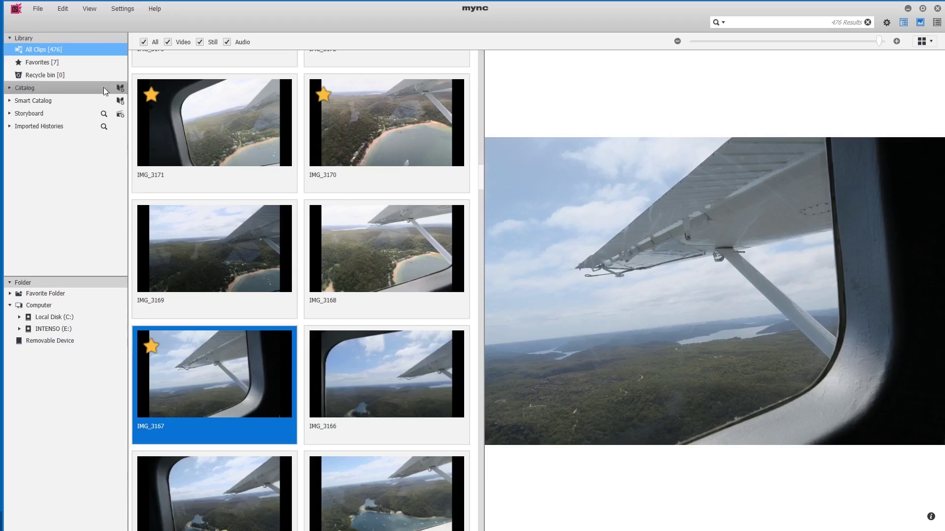
# - Show the Favorites [7] collection with the All filter checked
pyautogui.click(31, 62)
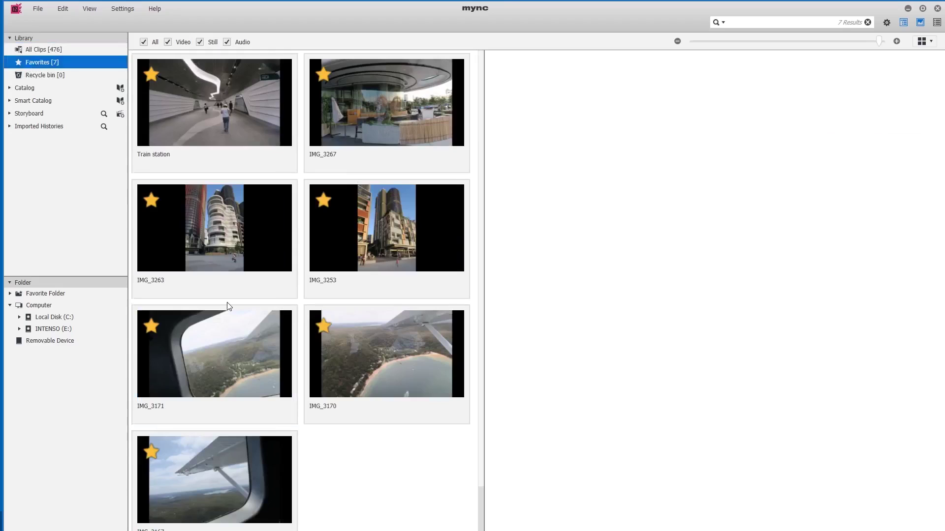
pyautogui.click(145, 42)
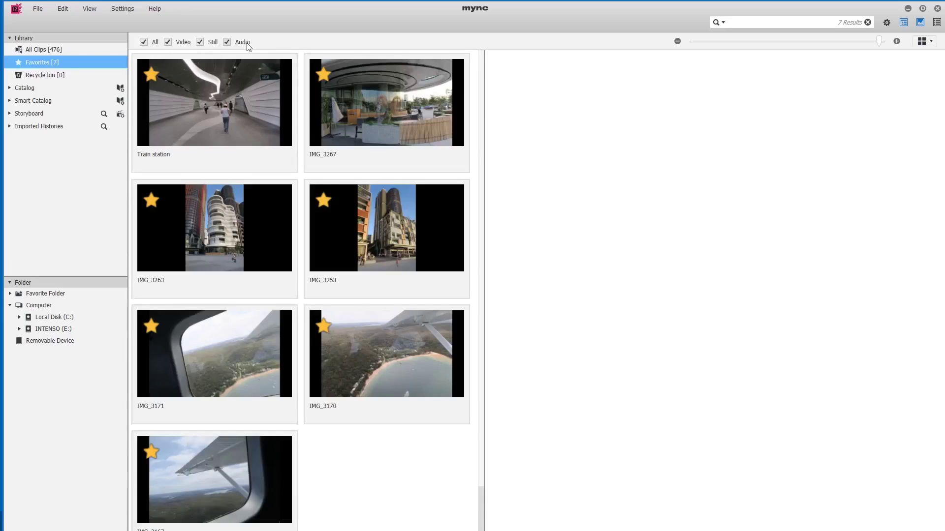
# - Unstar the IMG_3253 thumbnail in the Favorites view
pyautogui.click(324, 201)
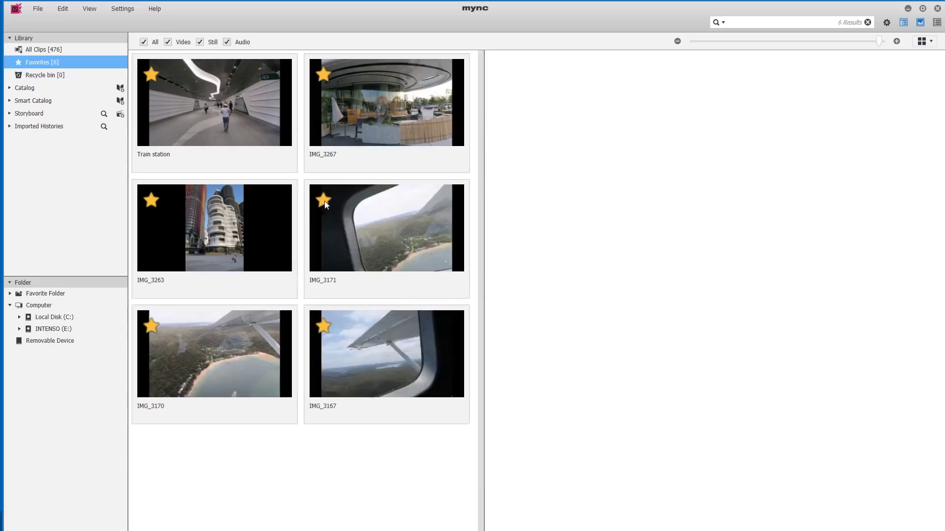